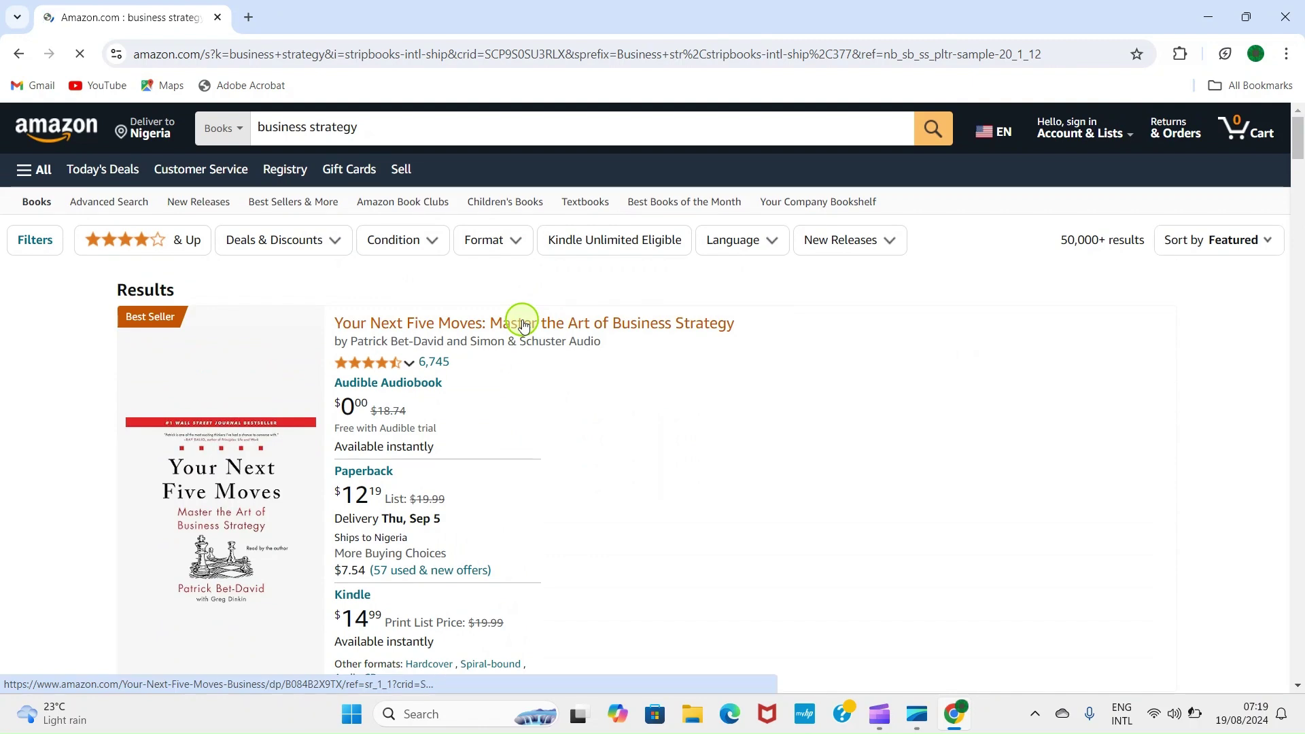
scroll(688, 428, down, 3)
scroll(715, 416, down, 3)
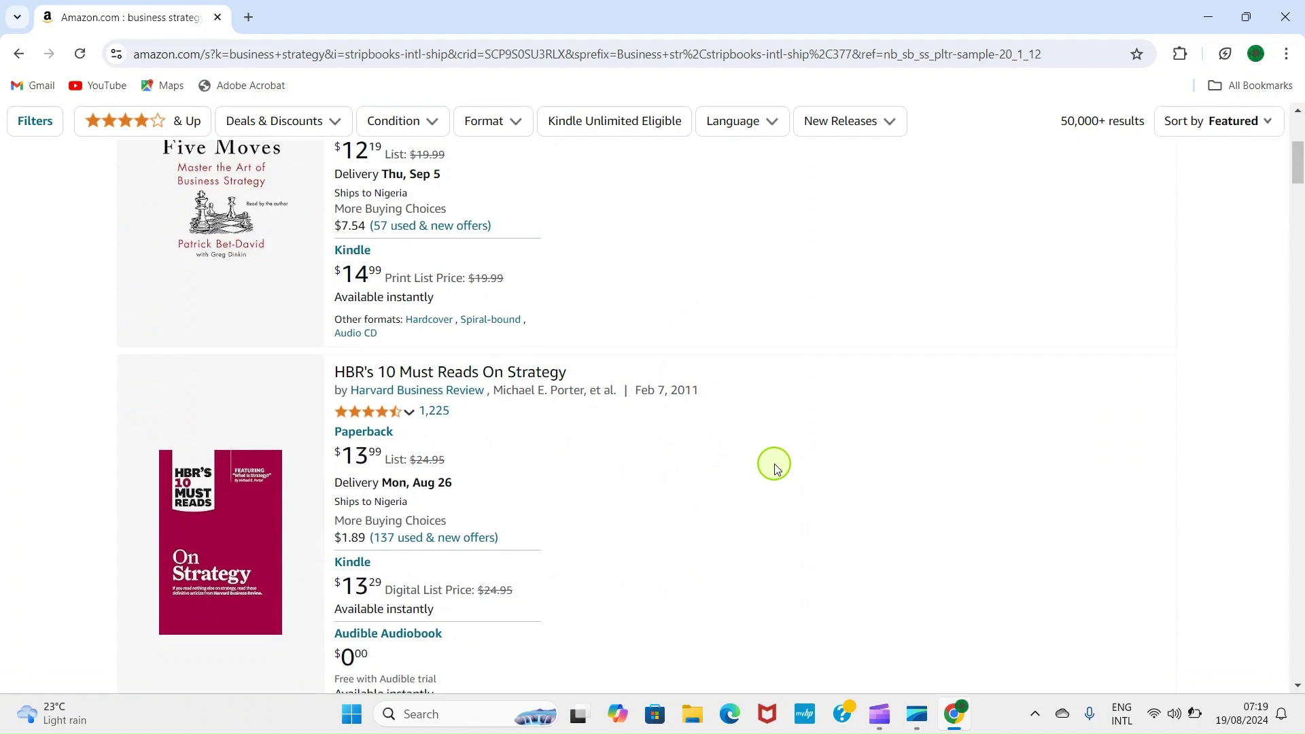
scroll(777, 469, down, 4)
scroll(776, 469, up, 6)
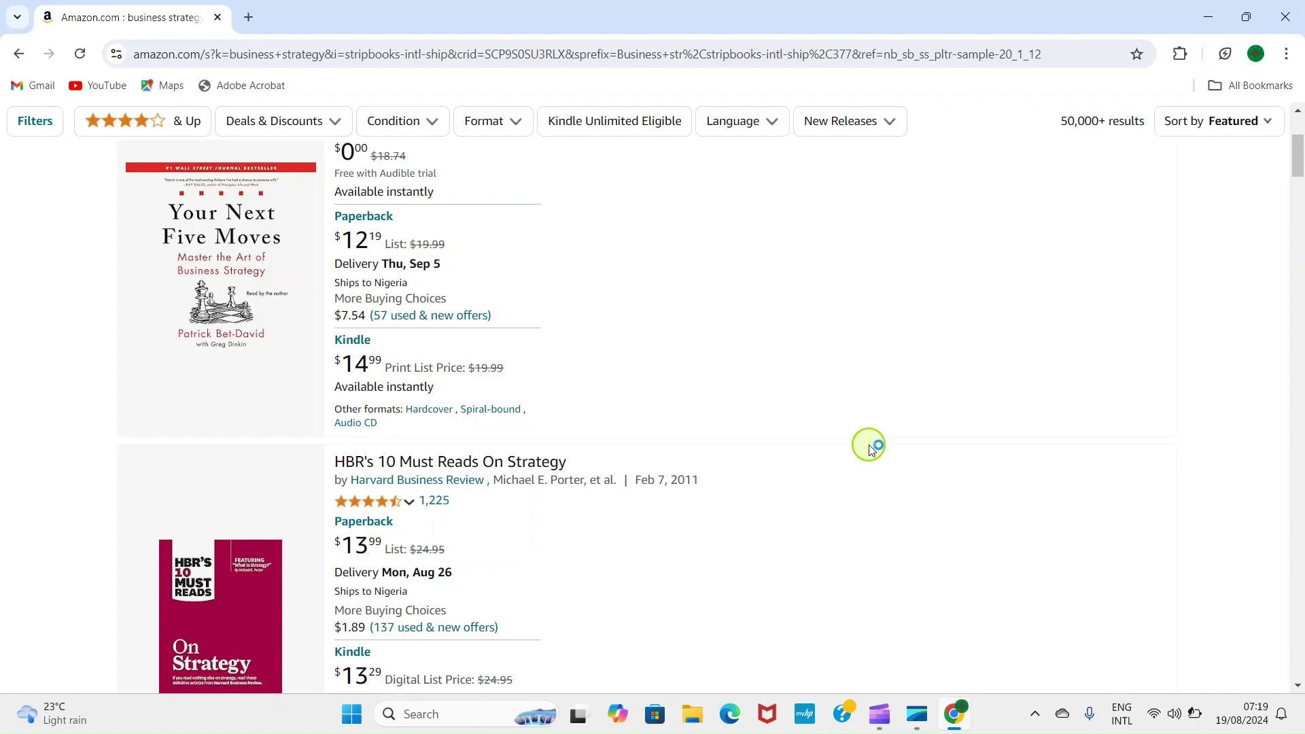
Search the computer for "tea" and switch to the Microsoft Teams app.
click(352, 713)
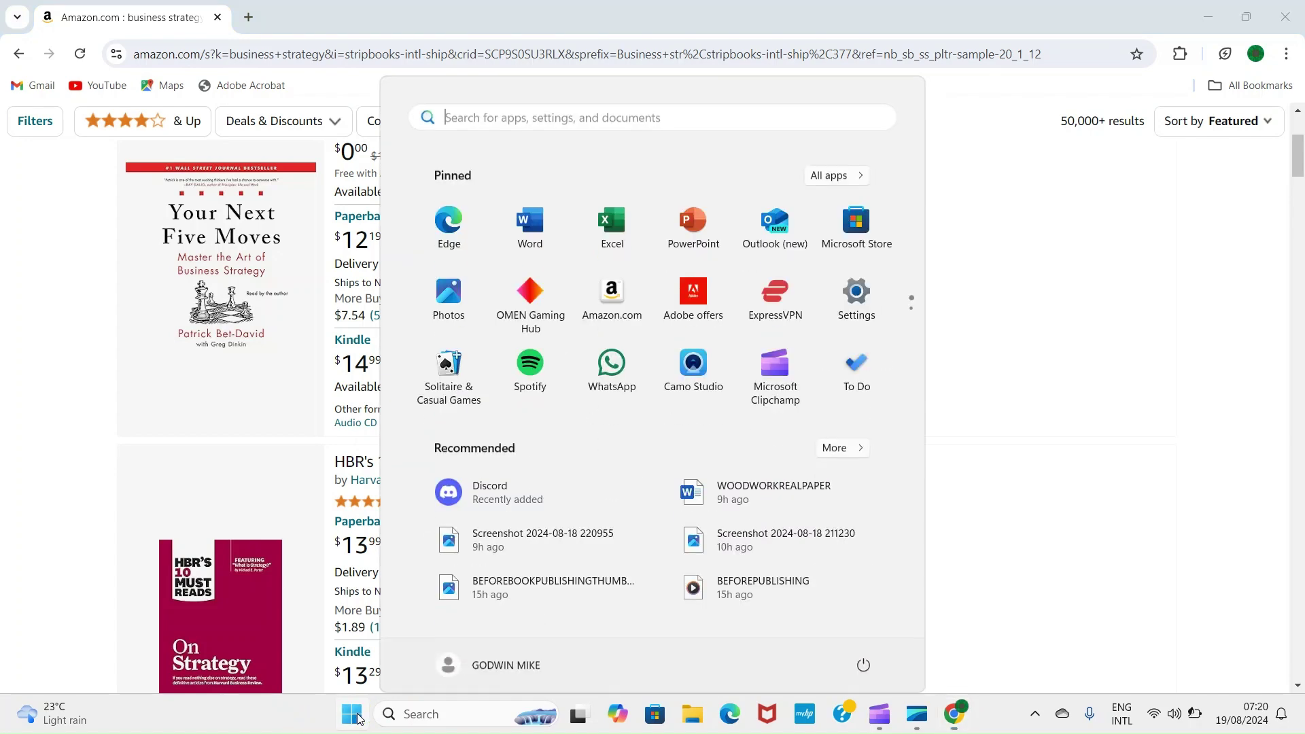
click(427, 714)
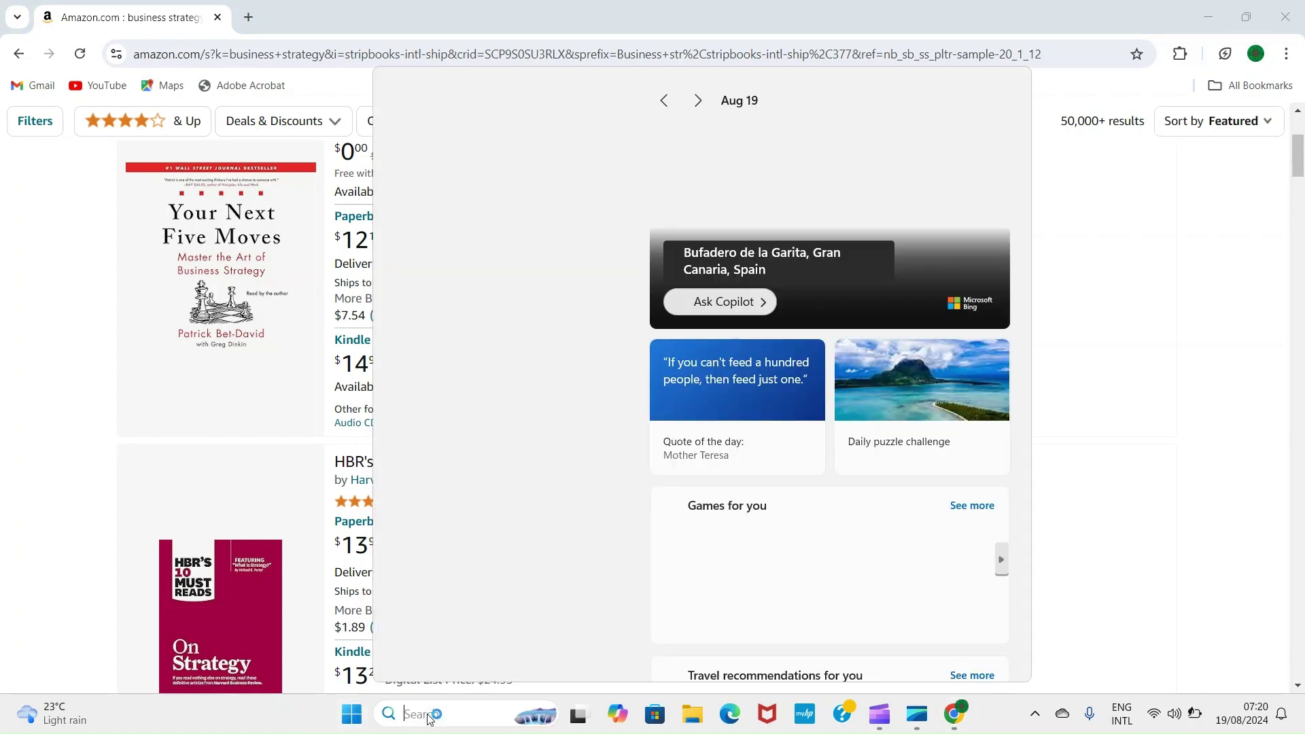
text(tea)
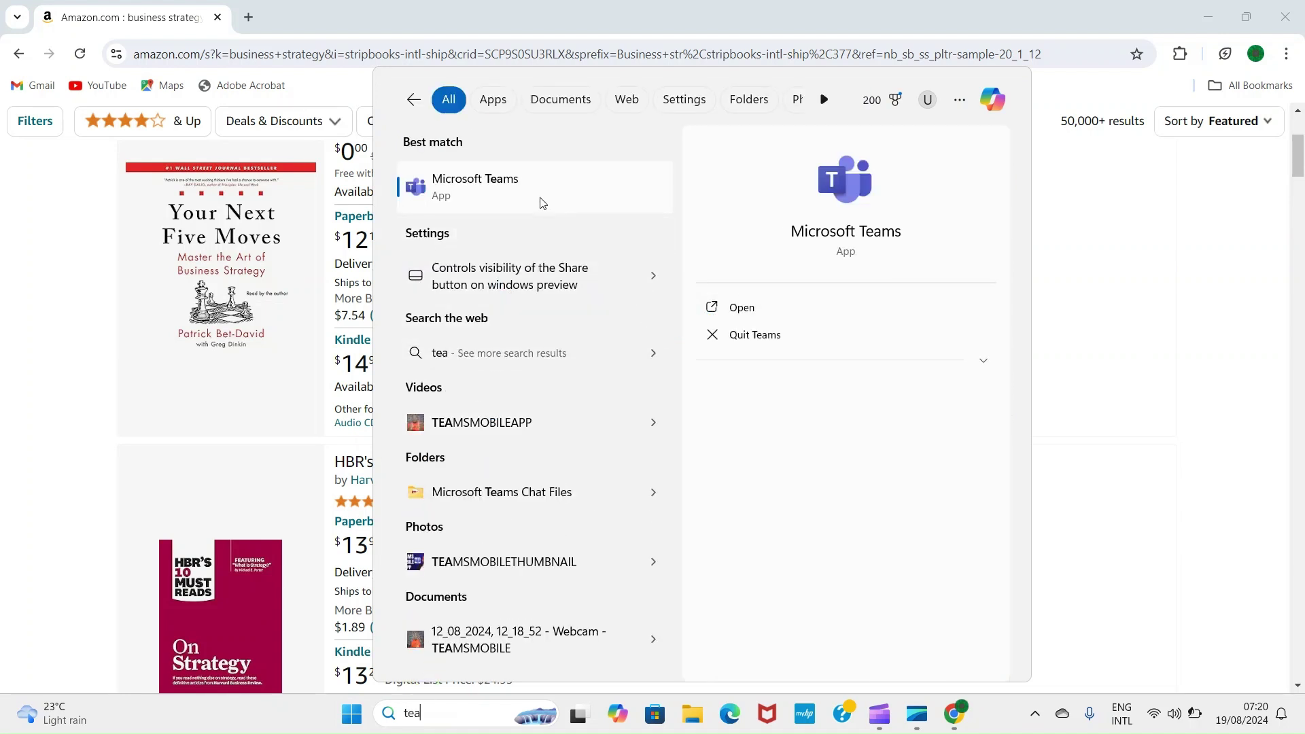
click(536, 199)
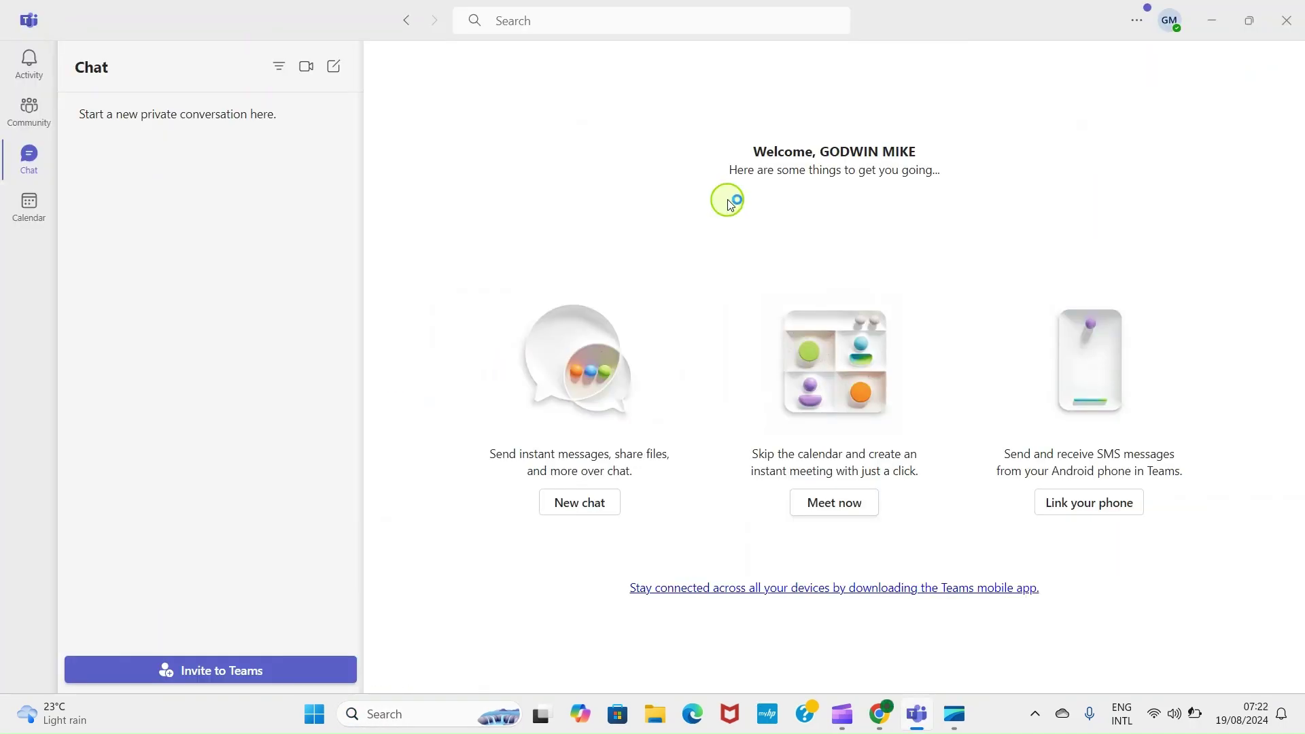
Start an instant meeting from Chat with the meeting name FINANCE MEETING.
click(303, 68)
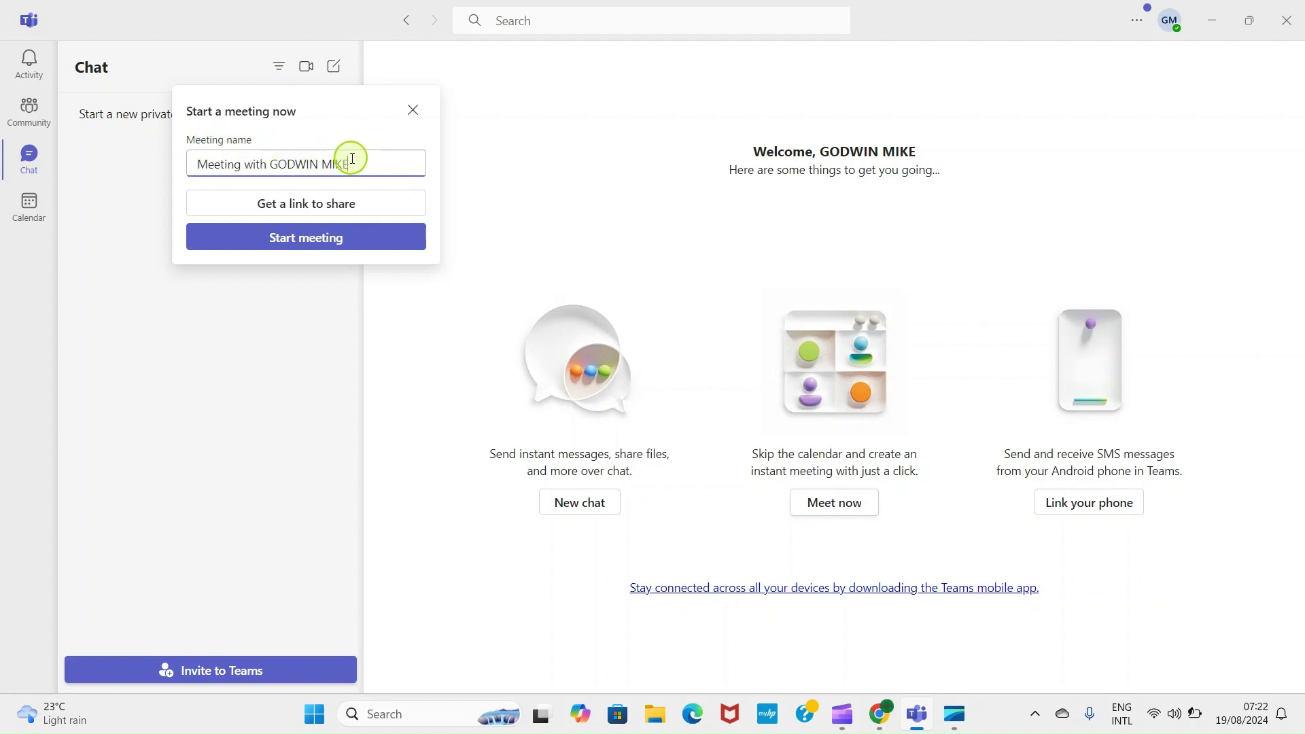
key(BackSpace)
key(BackSpace)
key(BackSpace)
key(BackSpace)
key(BackSpace)
key(BackSpace)
key(BackSpace)
key(BackSpace)
key(BackSpace)
key(BackSpace)
key(BackSpace)
key(BackSpace)
key(BackSpace)
key(BackSpace)
key(BackSpace)
key(BackSpace)
key(BackSpace)
key(BackSpace)
key(BackSpace)
key(BackSpace)
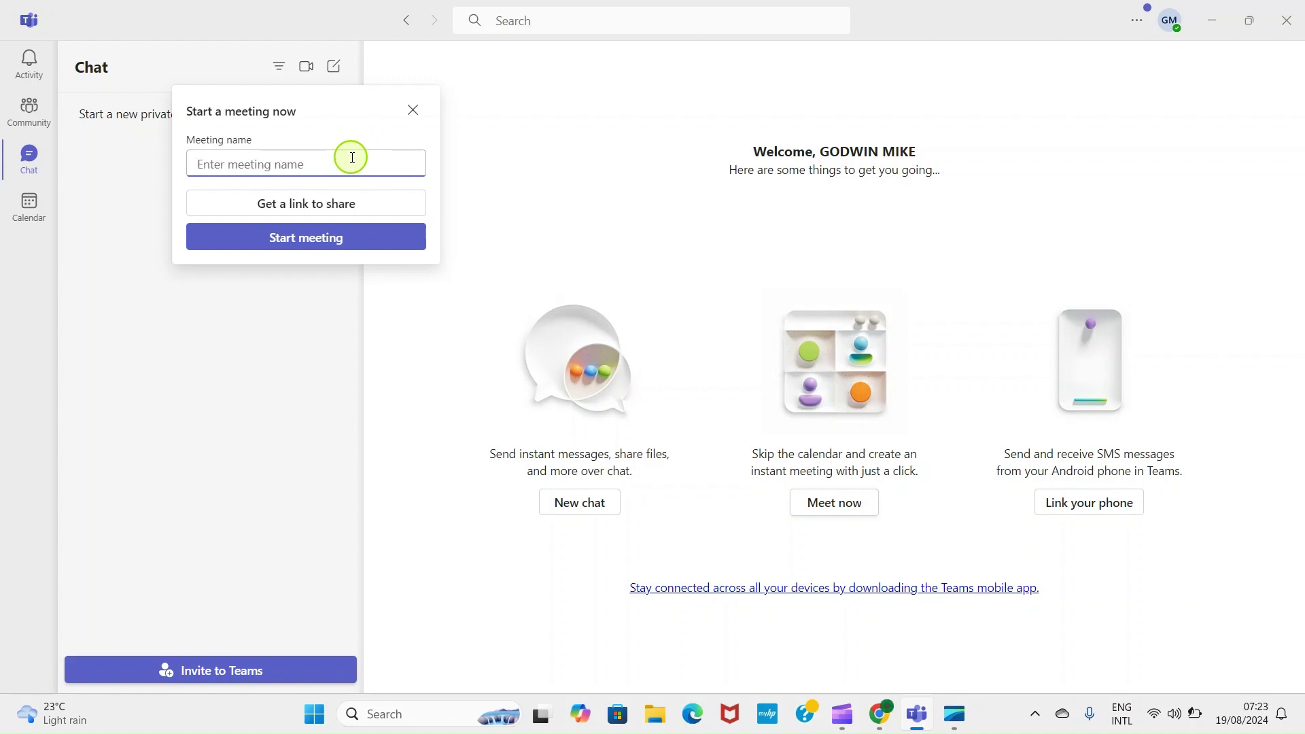
text(FINANCE MEETING)
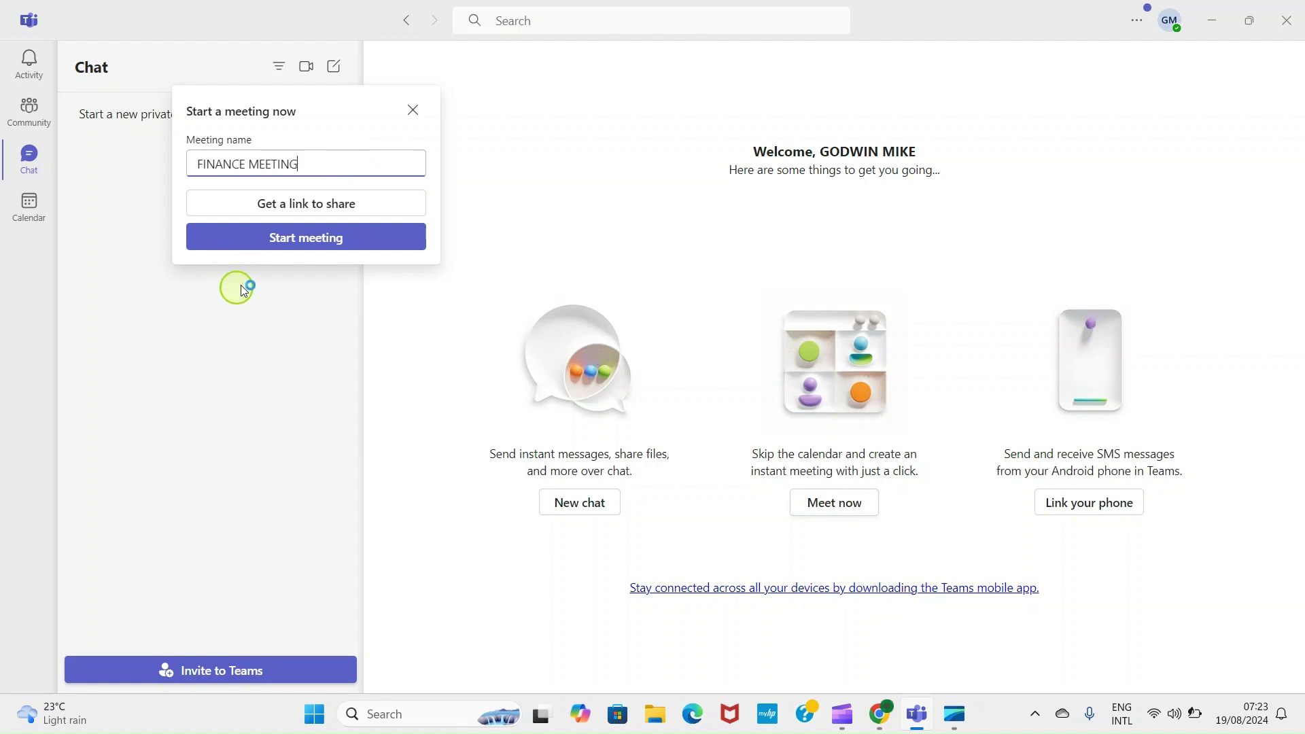
click(308, 244)
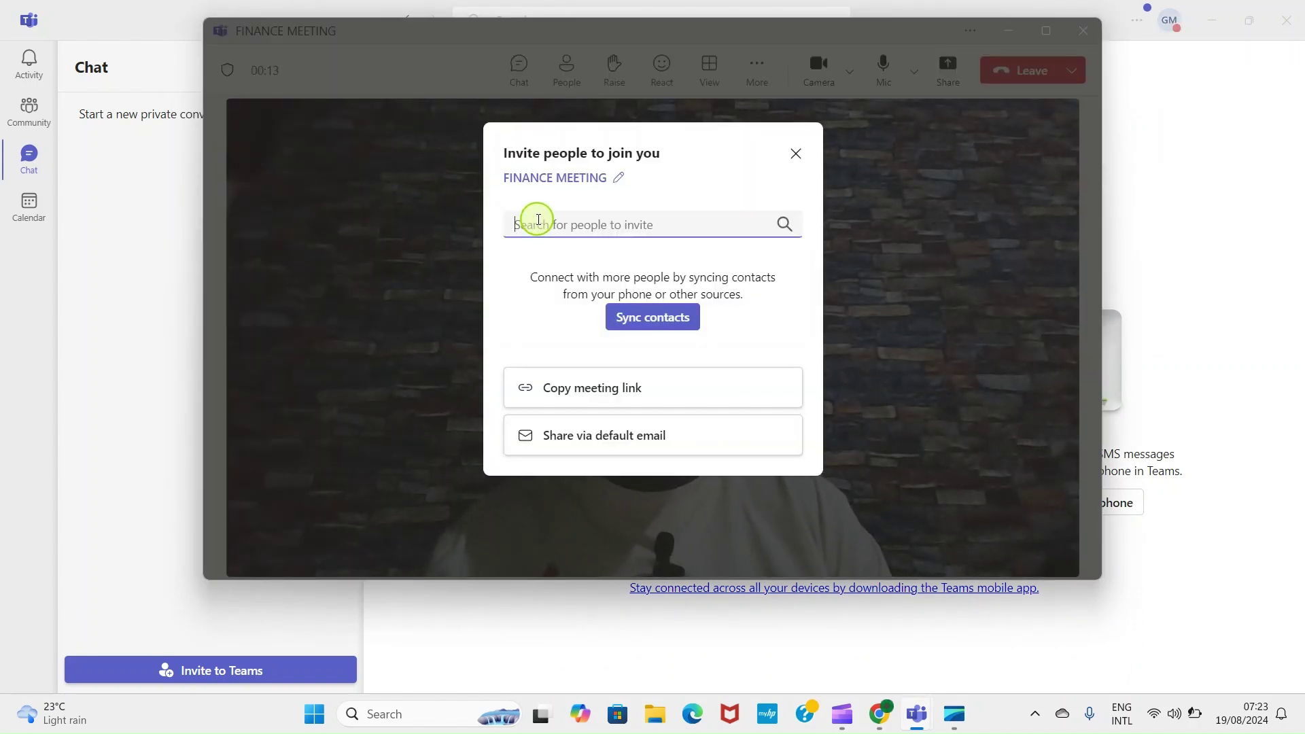
Find the contact by name, invite them to join FINANCE MEETING, and close the invitation dialog.
text(K)
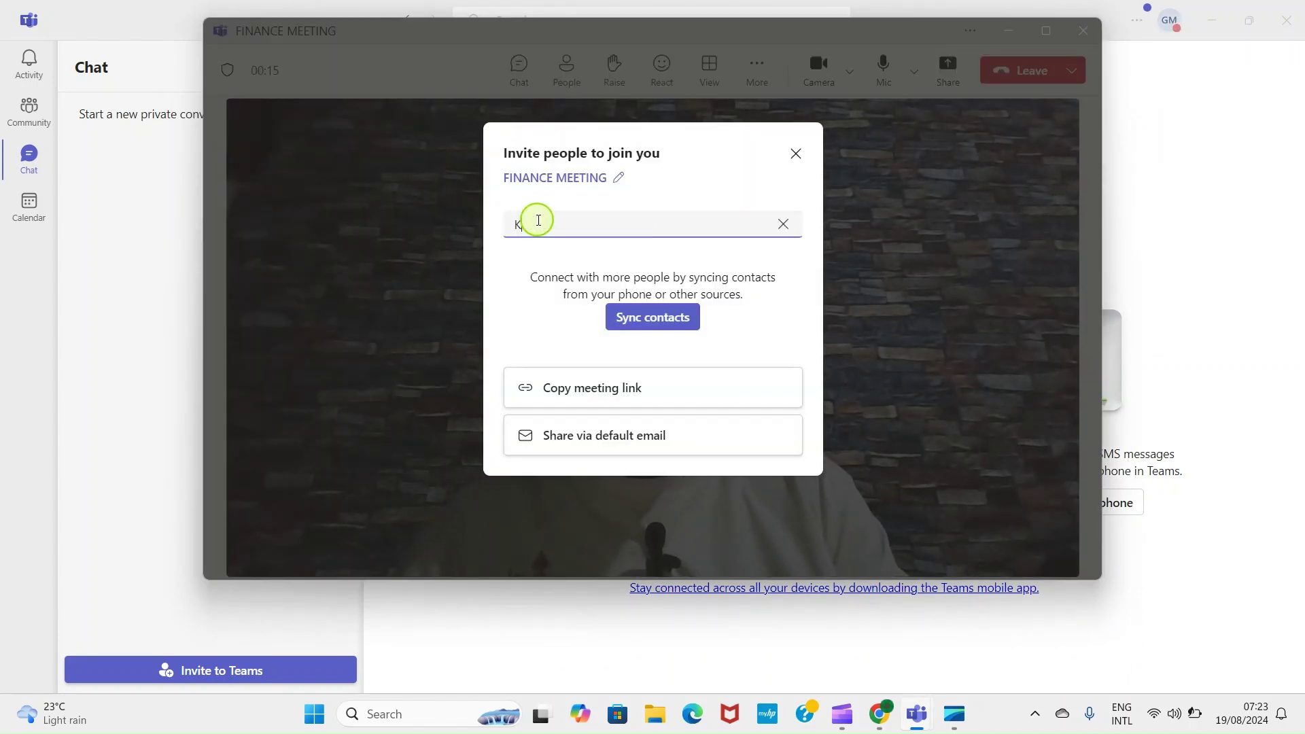
text(V)
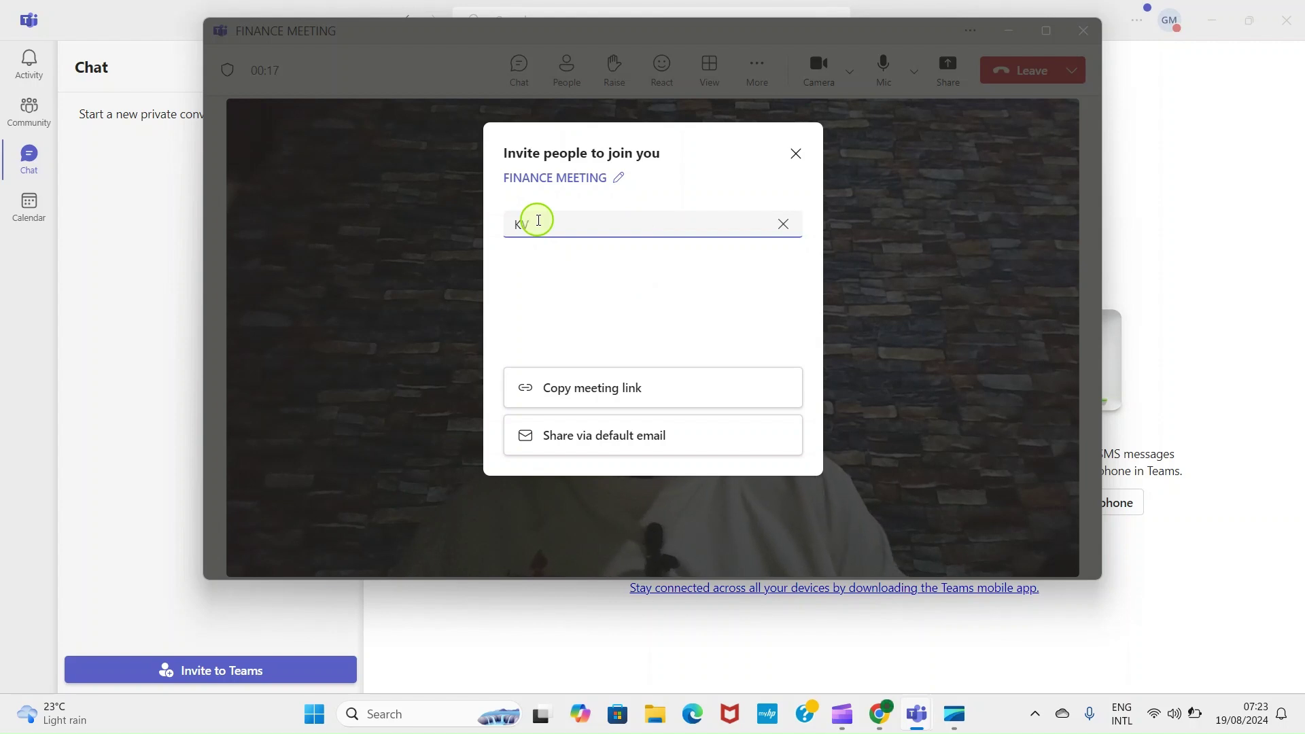
key(BackSpace)
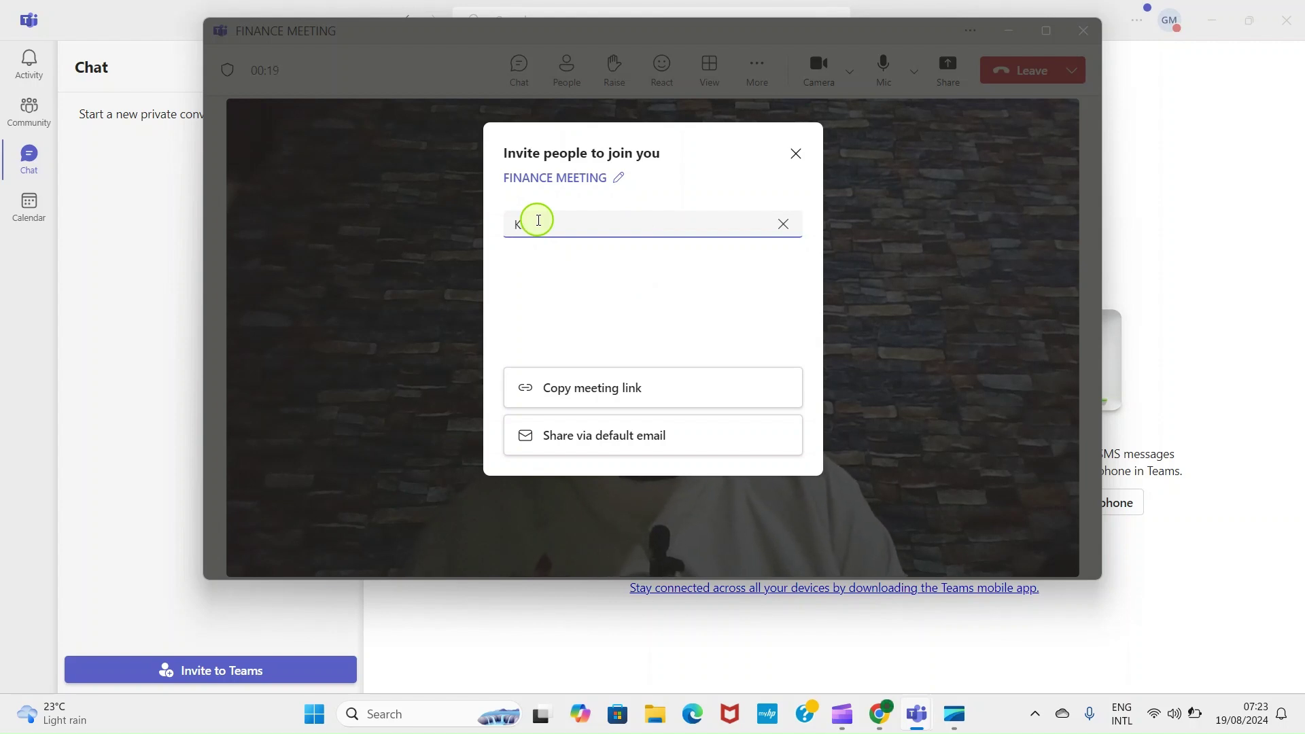
text(EV)
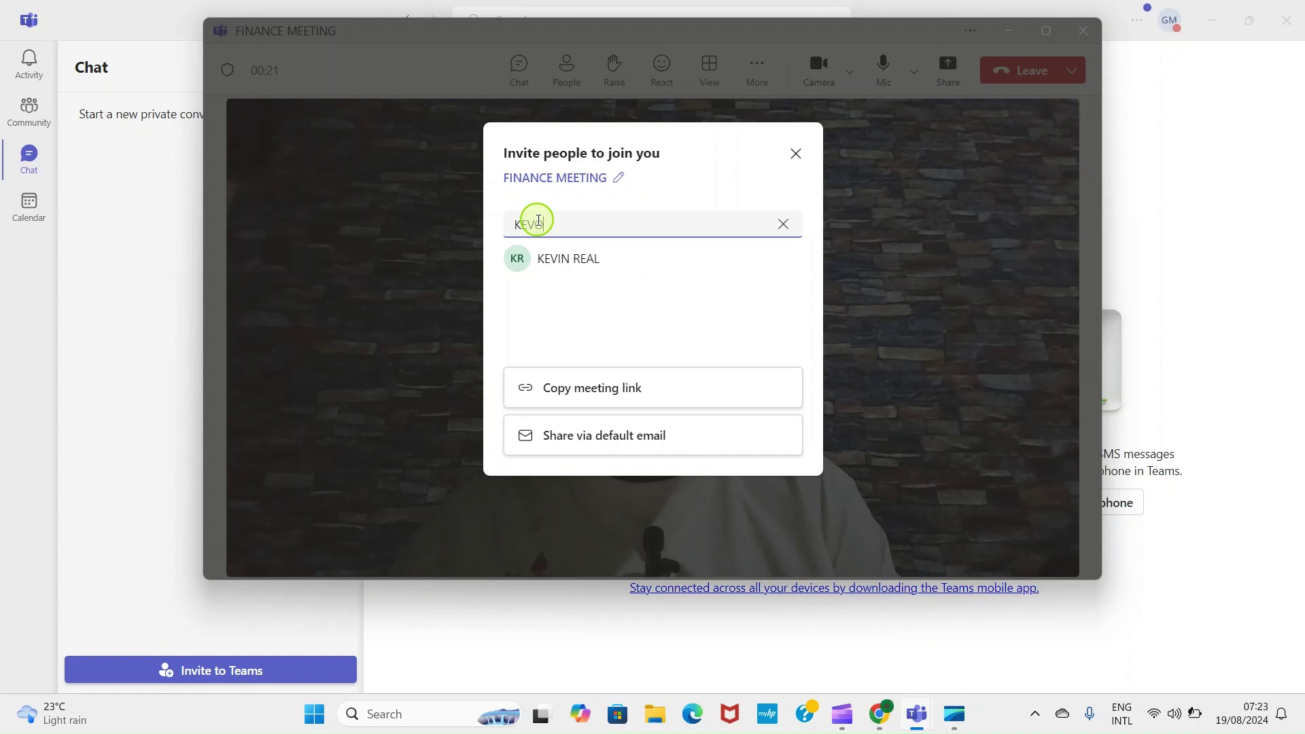
text(I)
click(755, 259)
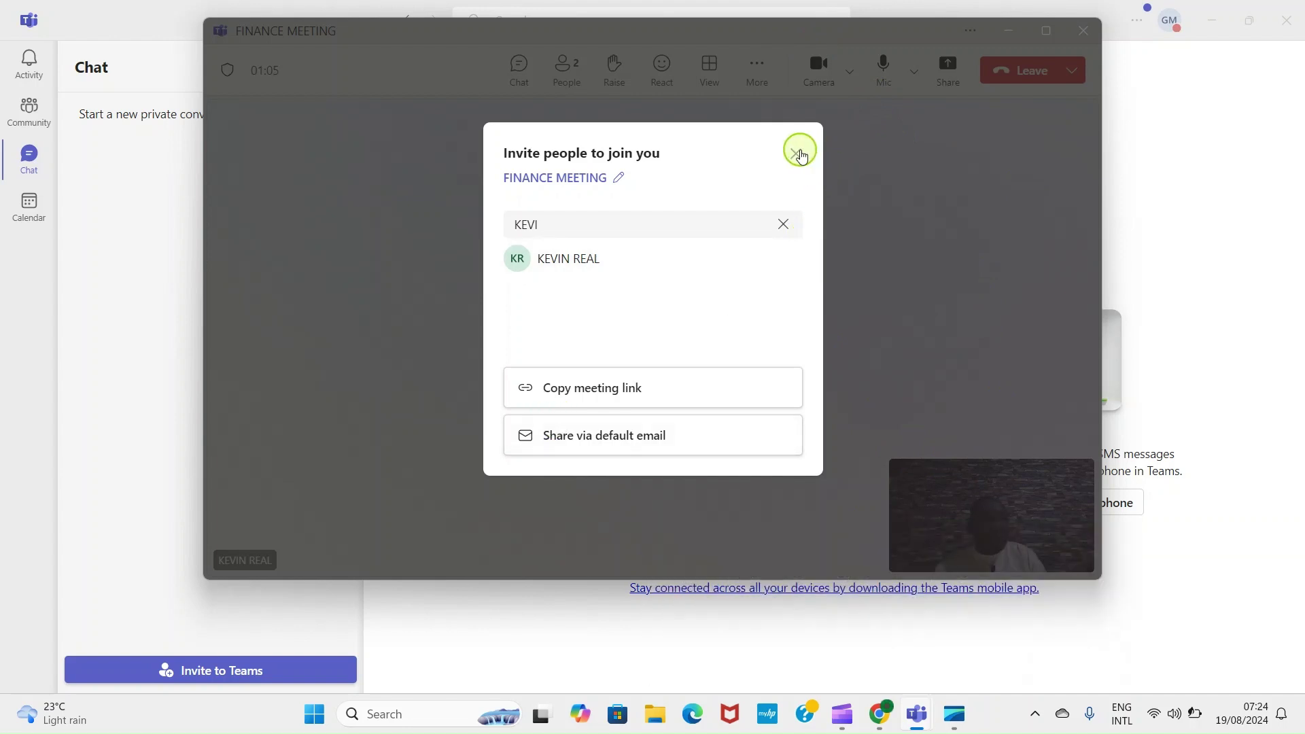
click(801, 153)
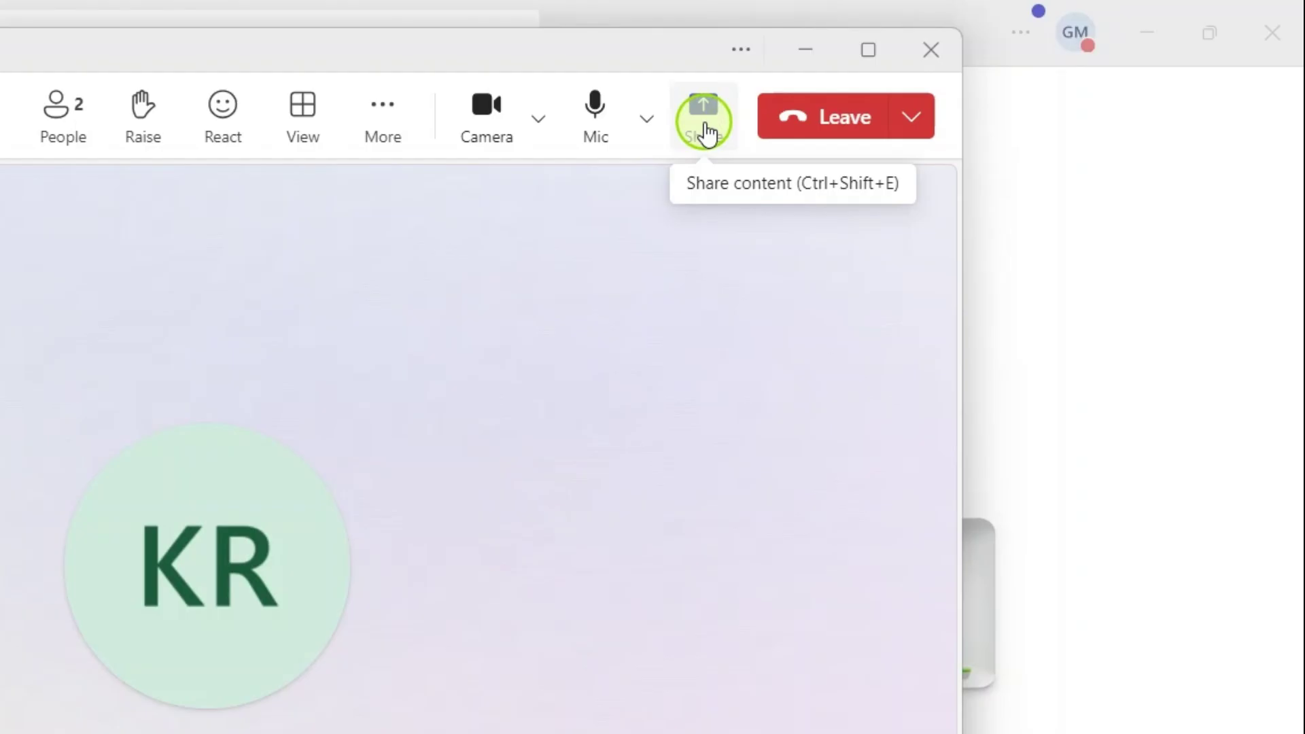
Share the Google Chrome window with the Amazon business strategy results in the meeting, and end the sharing.
click(705, 125)
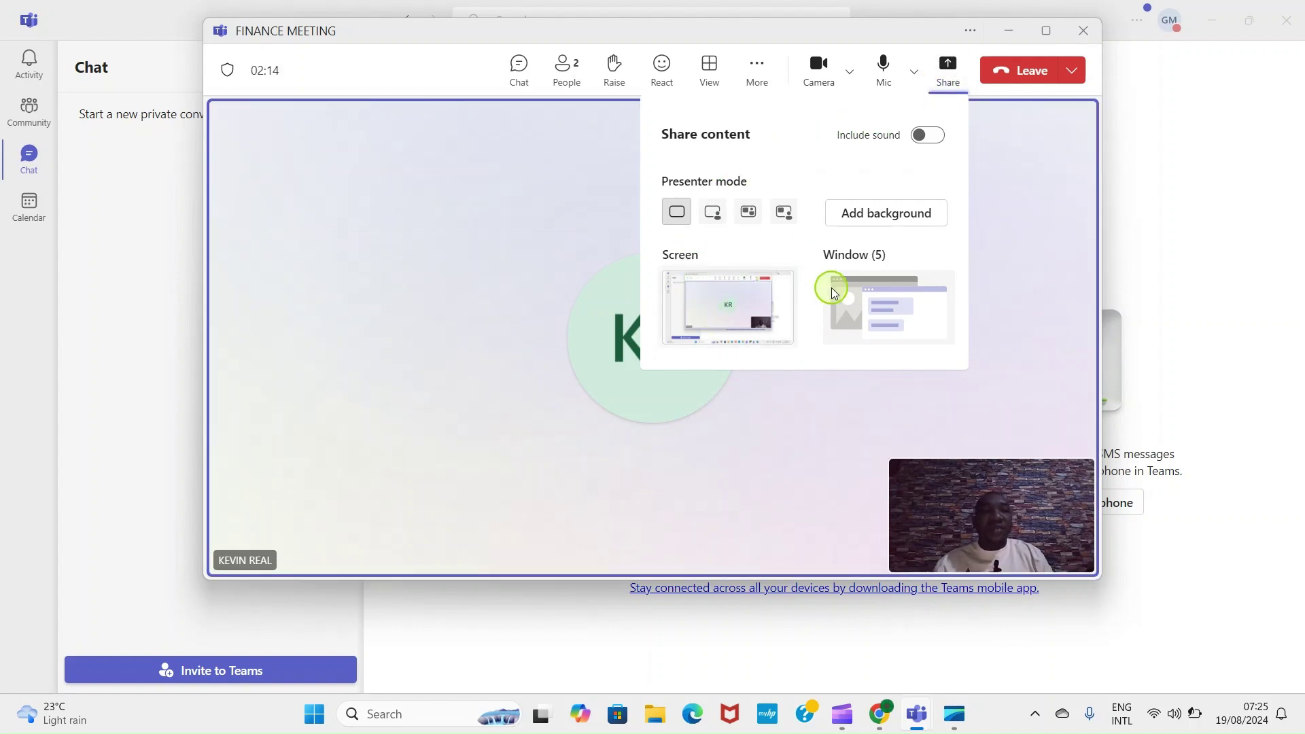
click(891, 329)
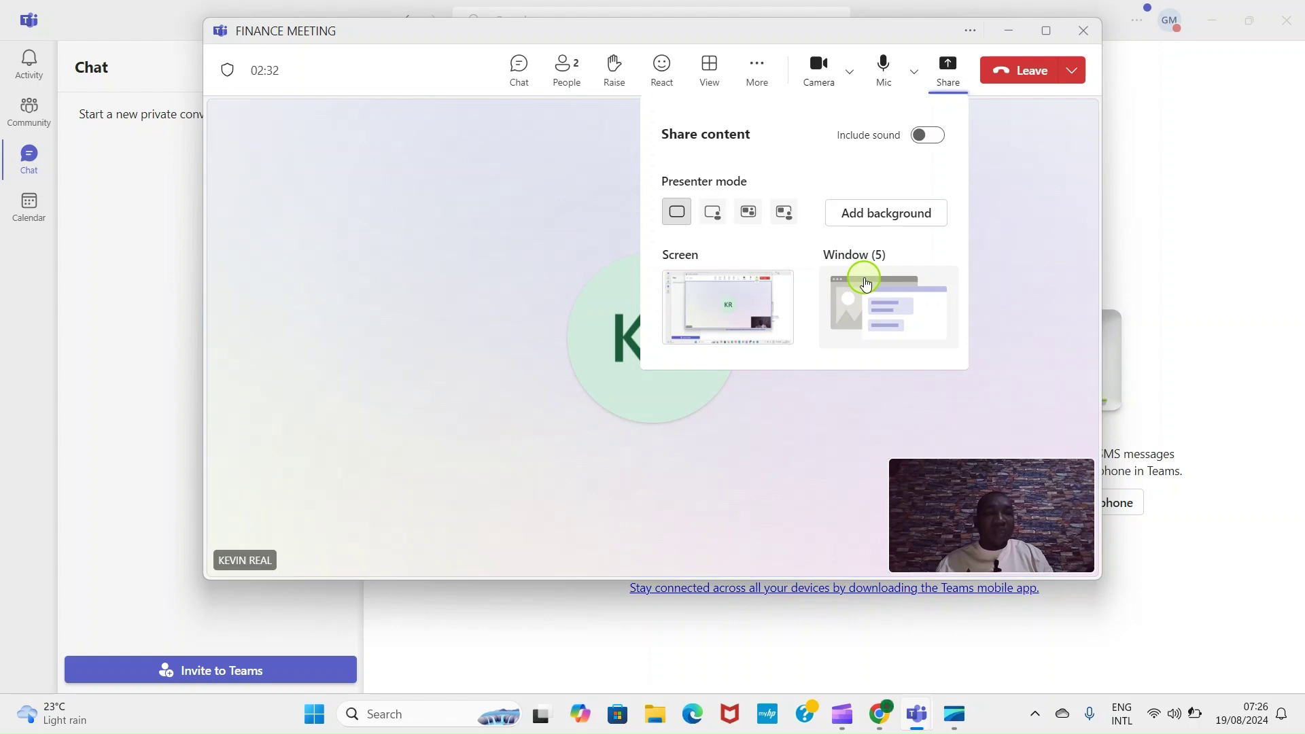
click(865, 284)
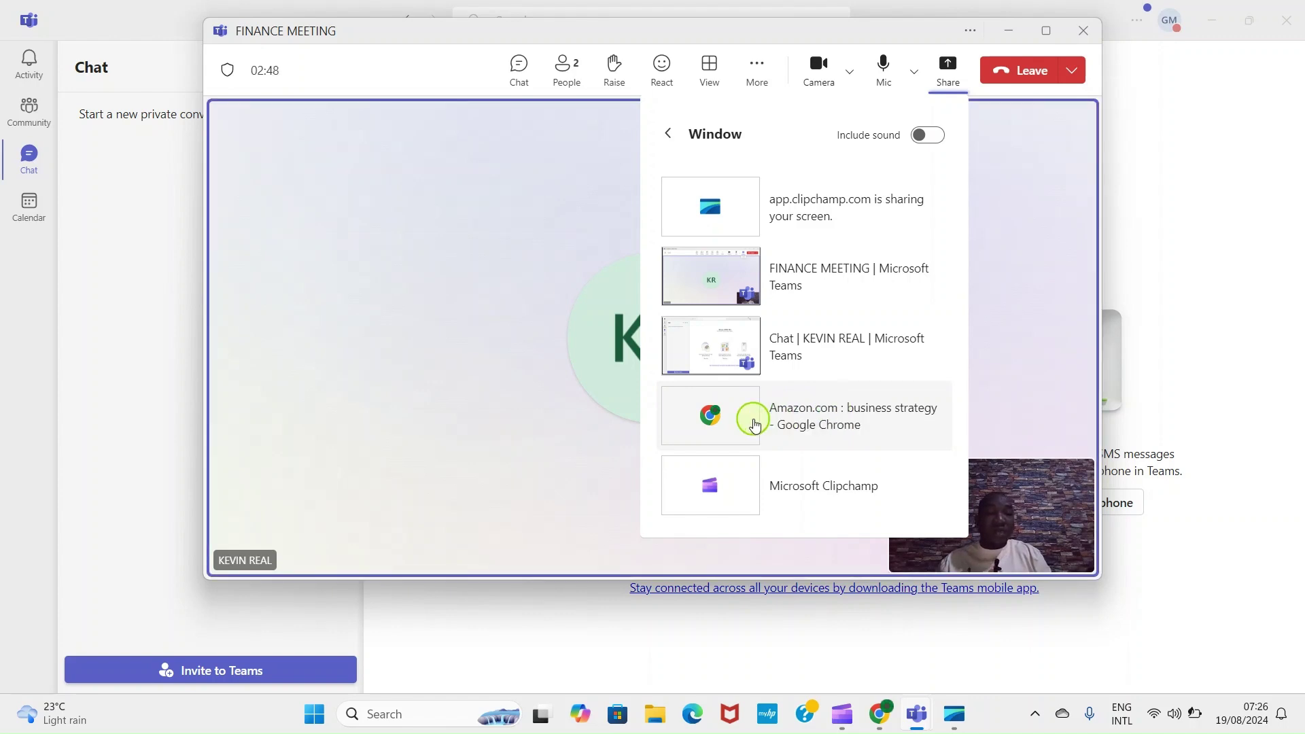
click(826, 424)
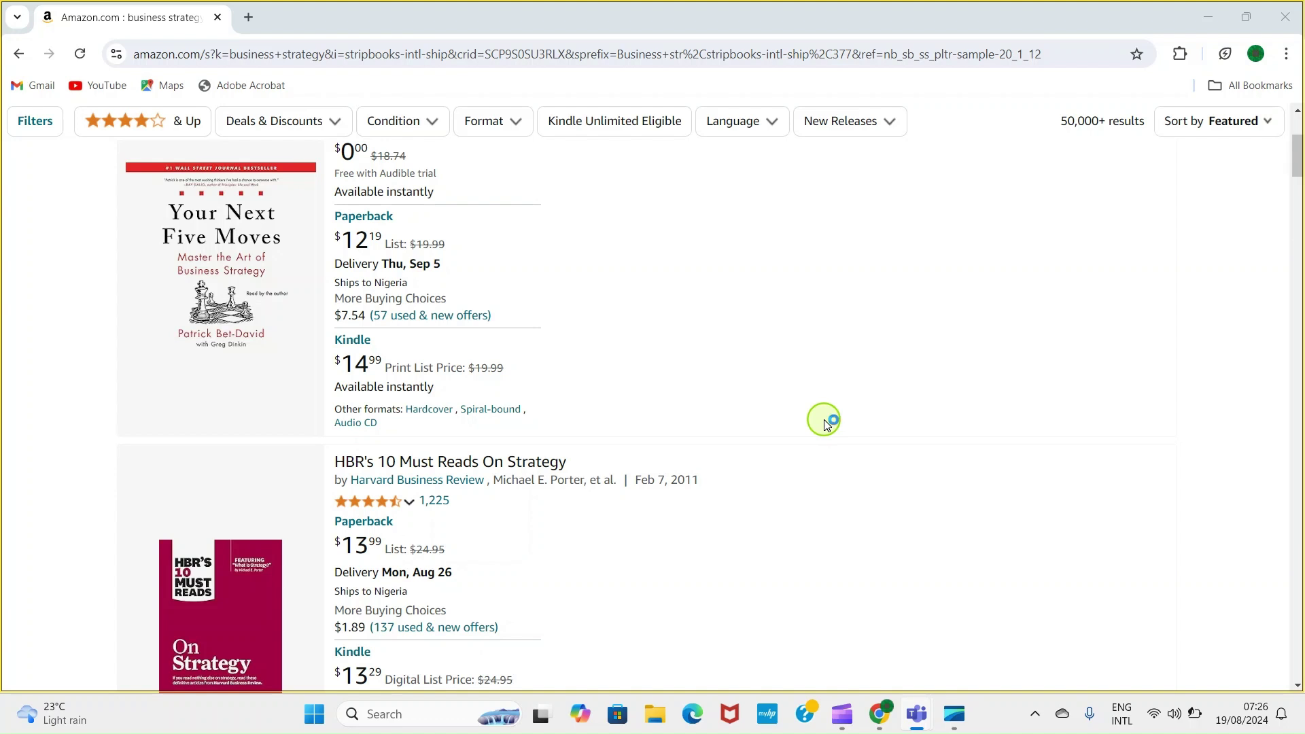
click(725, 20)
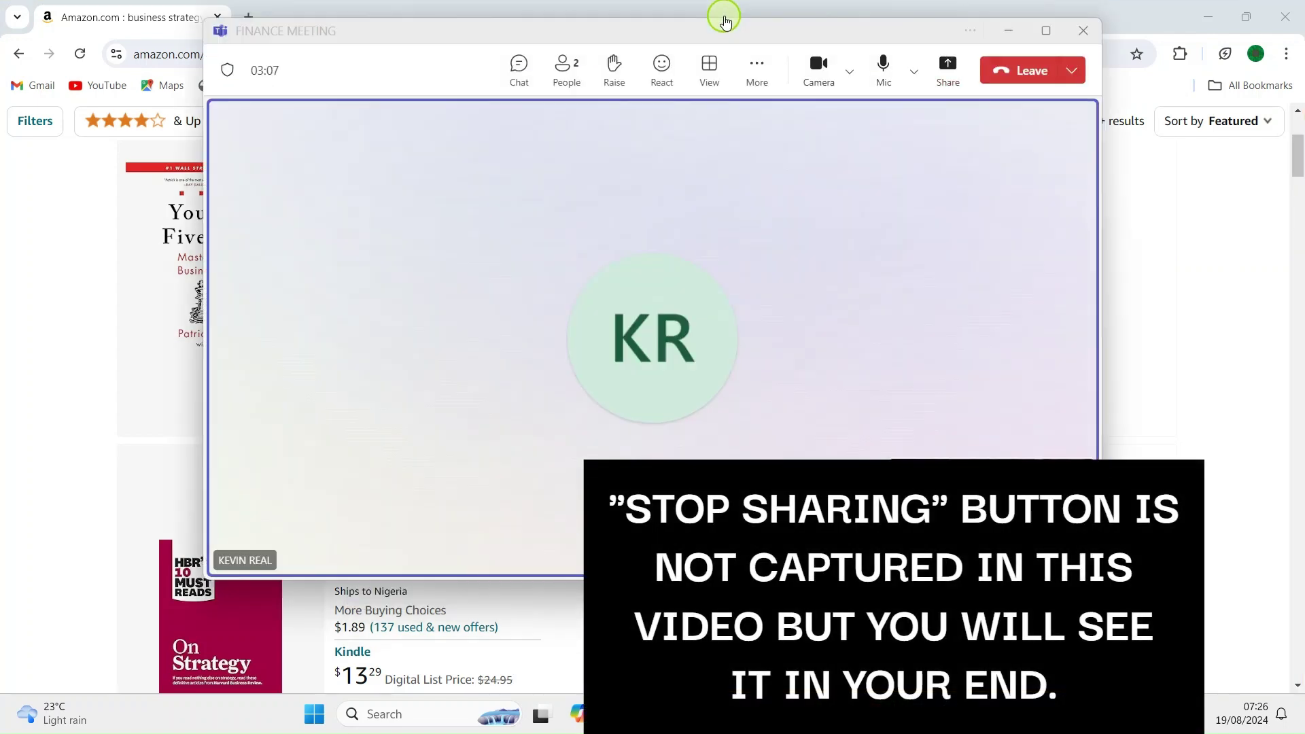